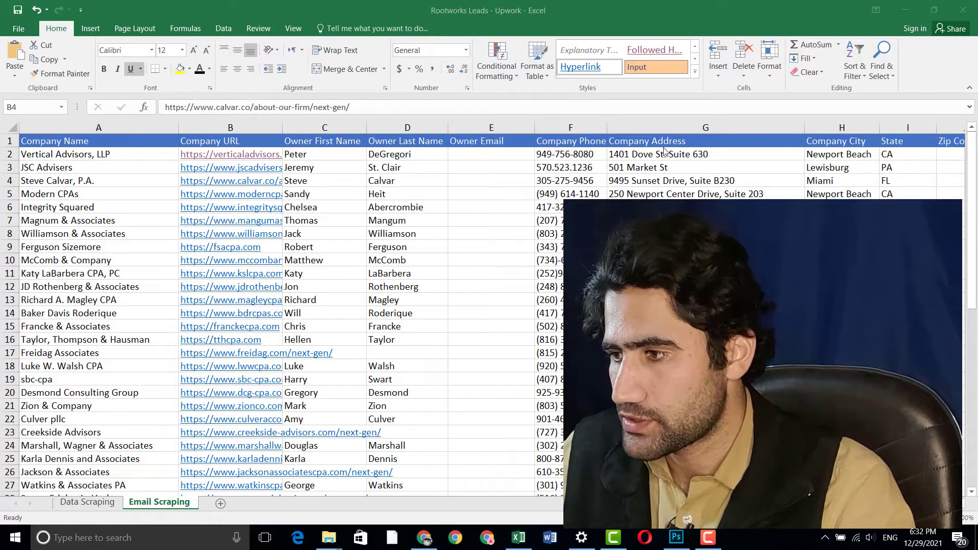
Copy the Vertical Advisors, LLP company URL from cell B2 of the Email Scraping sheet and open that website in Chrome
key("alt+Tab")
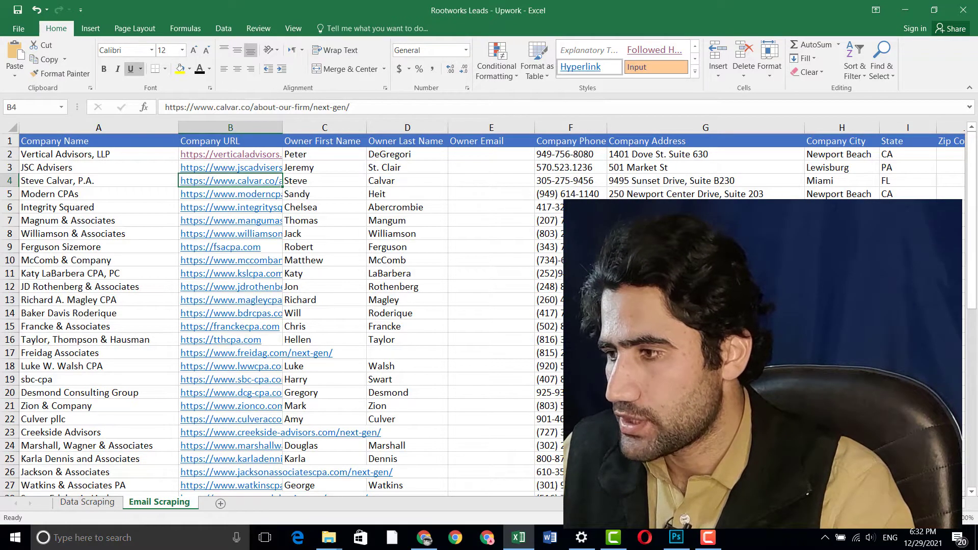
scroll(492, 309, "right", 1)
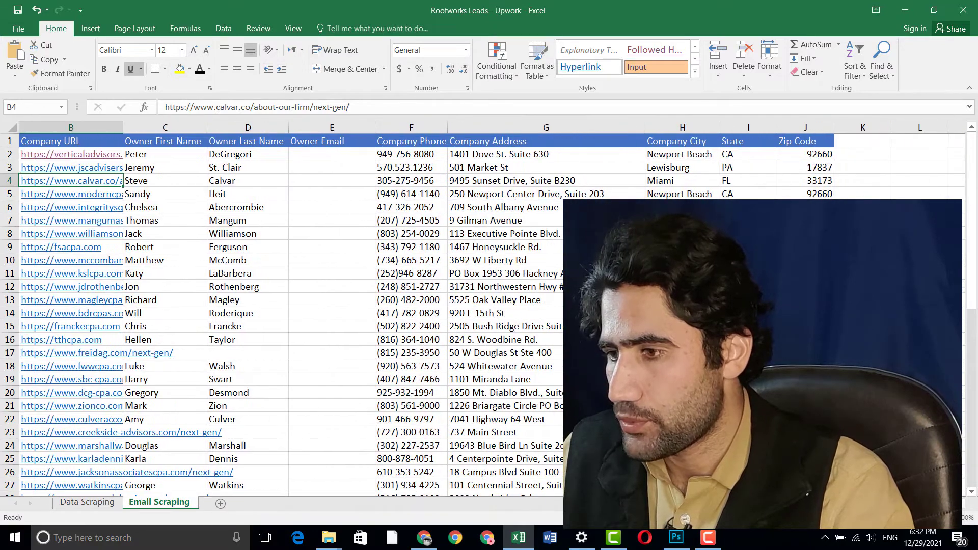
scroll(492, 309, "left", 1)
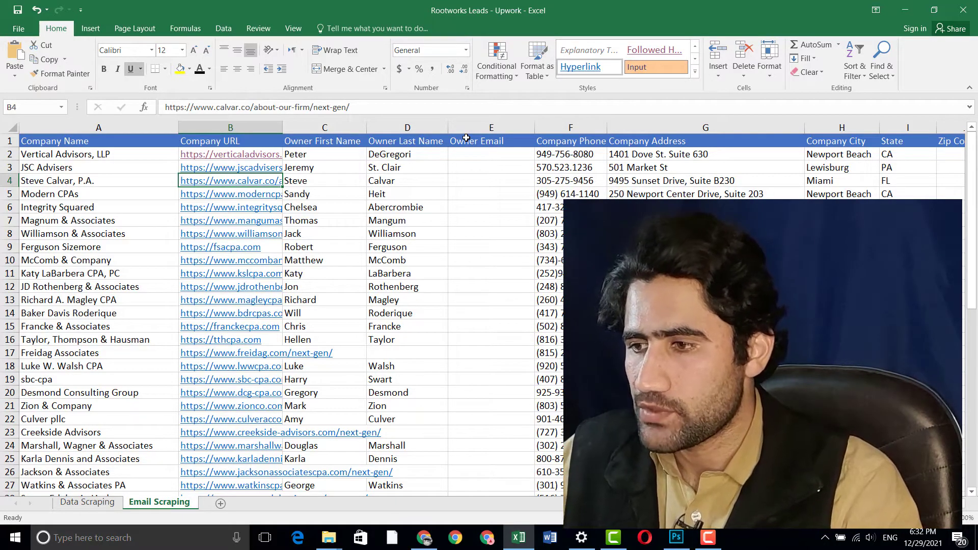
right_click(237, 157)
left_click(264, 178)
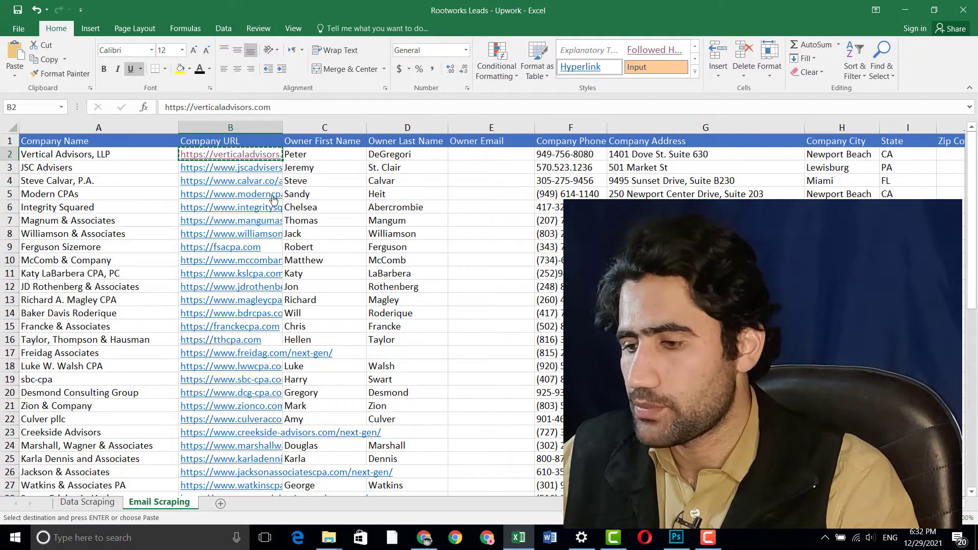
left_click(423, 537)
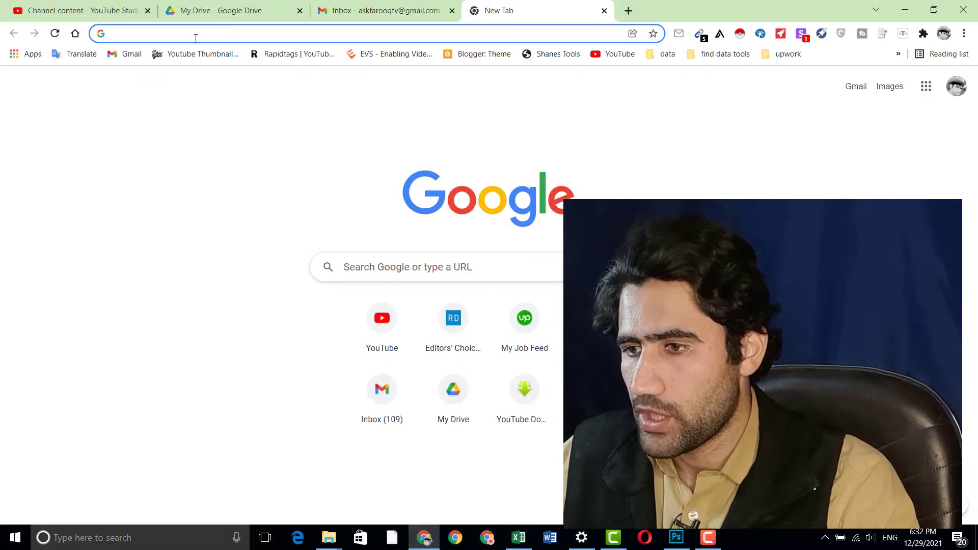
right_click(195, 38)
left_click(246, 115)
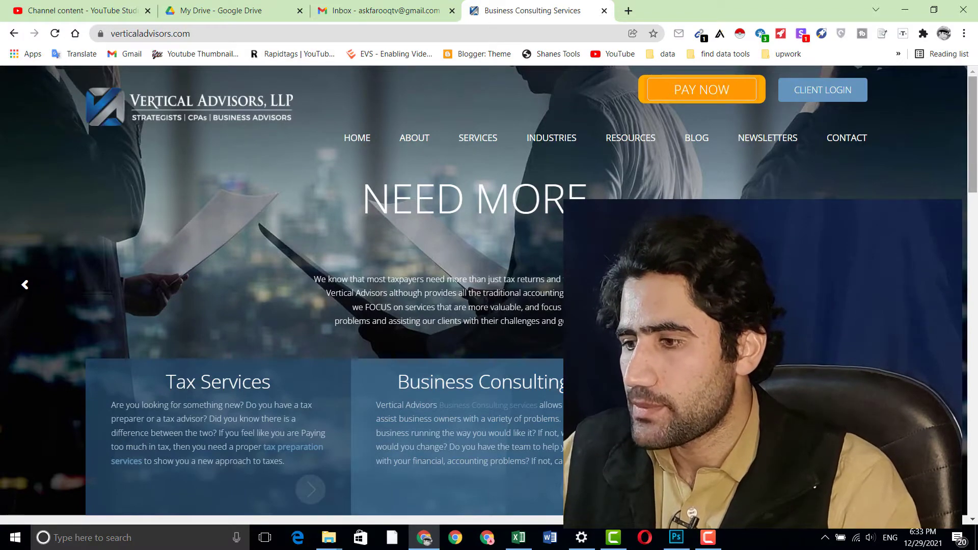
Open the LinkedIn profile linked near the website's footer and compare its name with the Vertical Advisors owner in the Excel sheet
left_click_drag(972, 168, 975, 424)
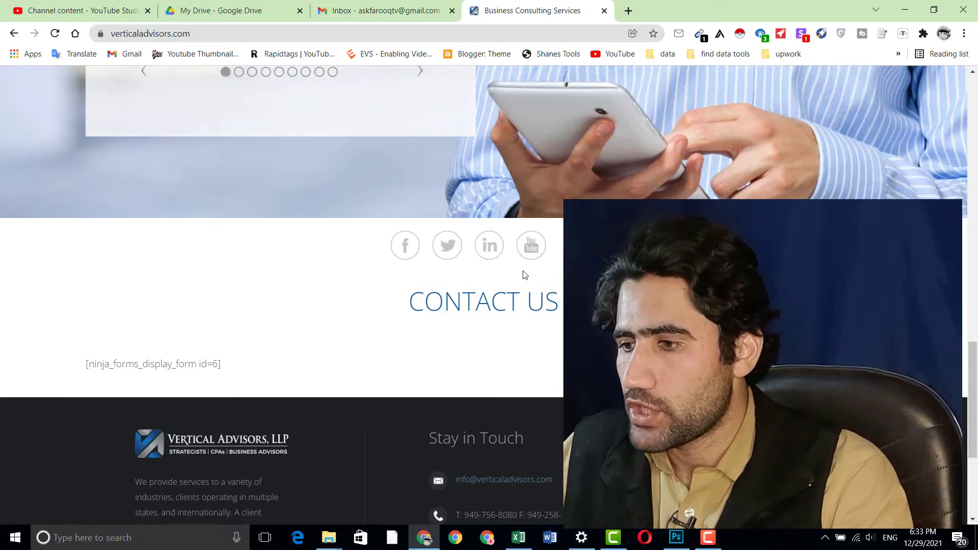
left_click(490, 248)
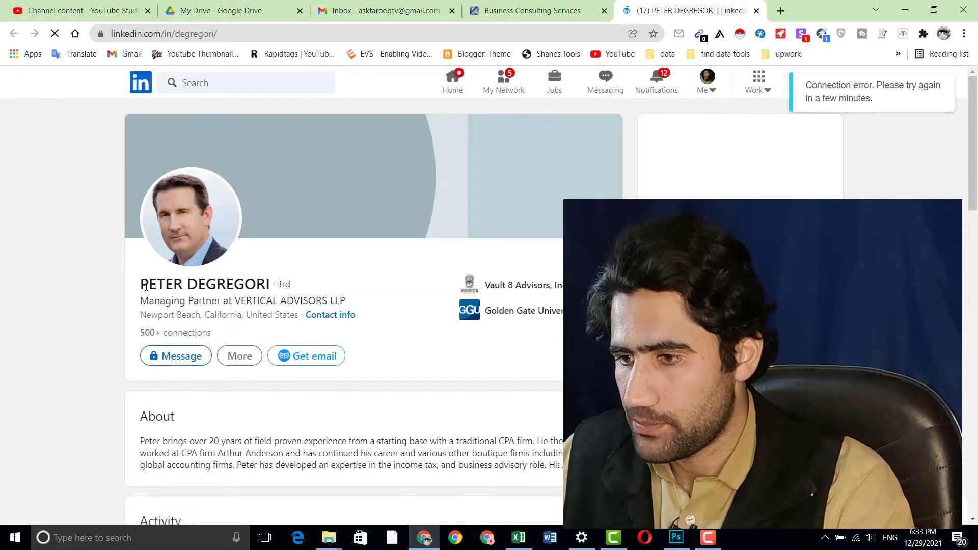
left_click(518, 537)
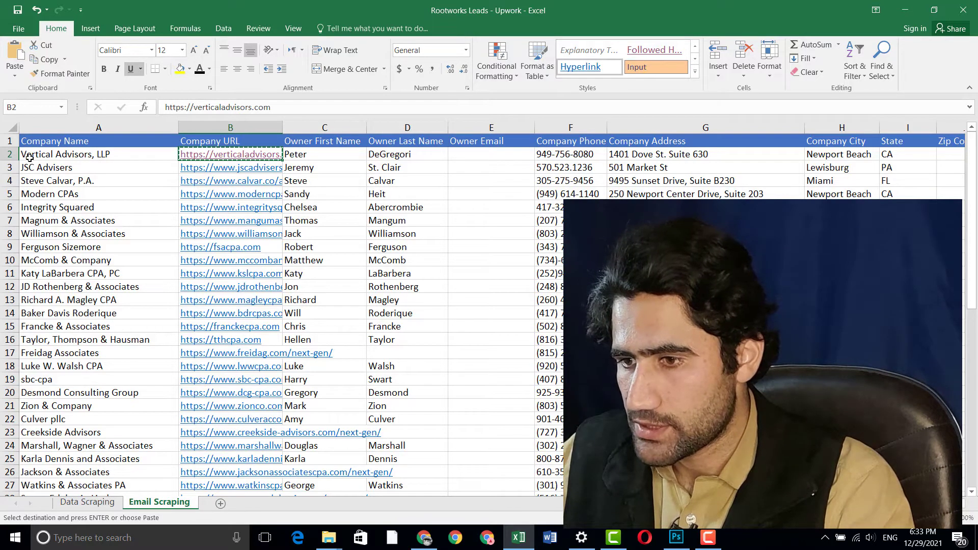
left_click(424, 538)
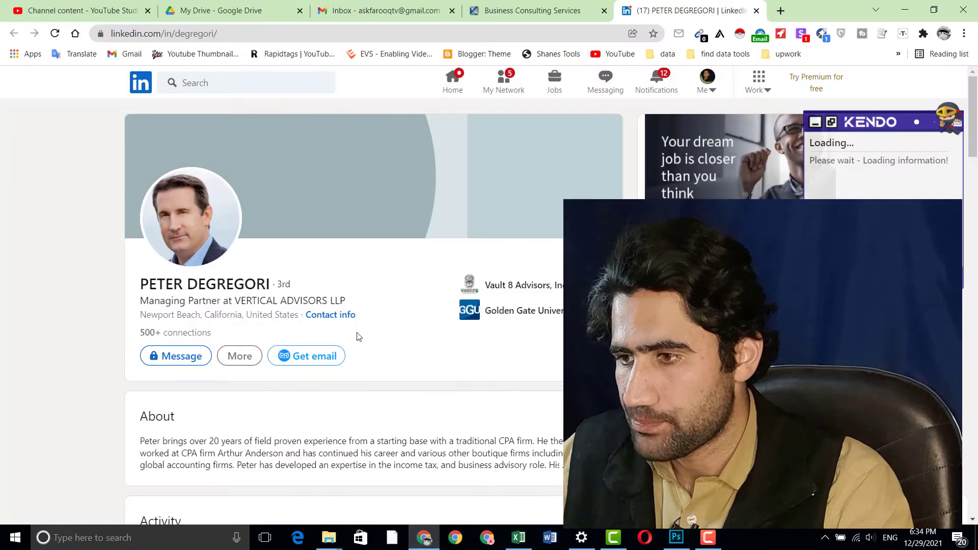
Review the Vertical Advisors website against its company URL in the sheet and locate the LinkedIn link near the footer
left_click(525, 18)
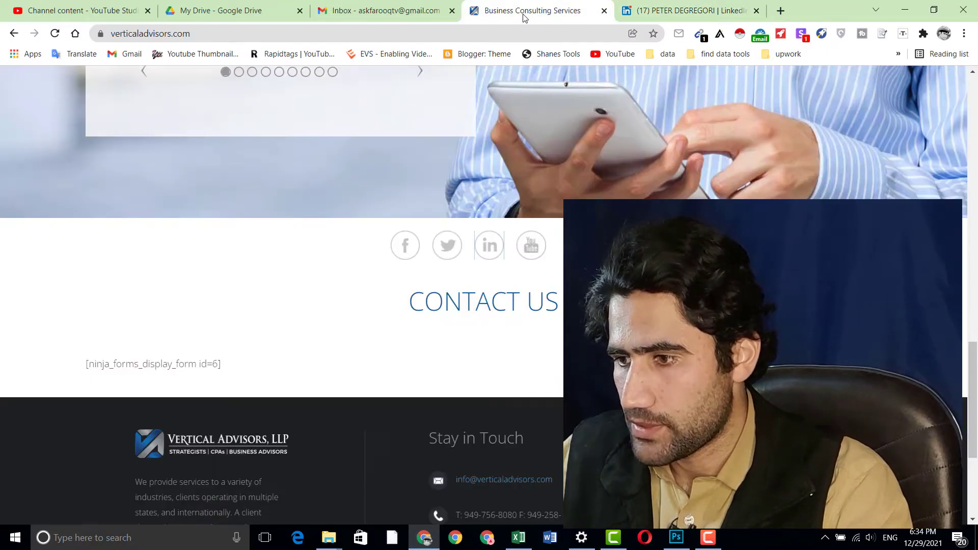
scroll(764, 357, "up", 5)
scroll(489, 296, "up", 10)
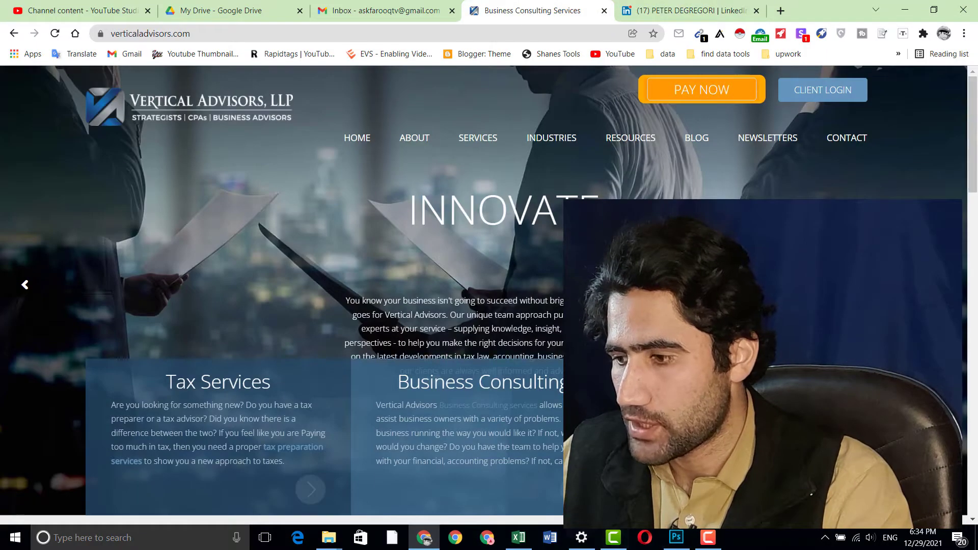
left_click(518, 538)
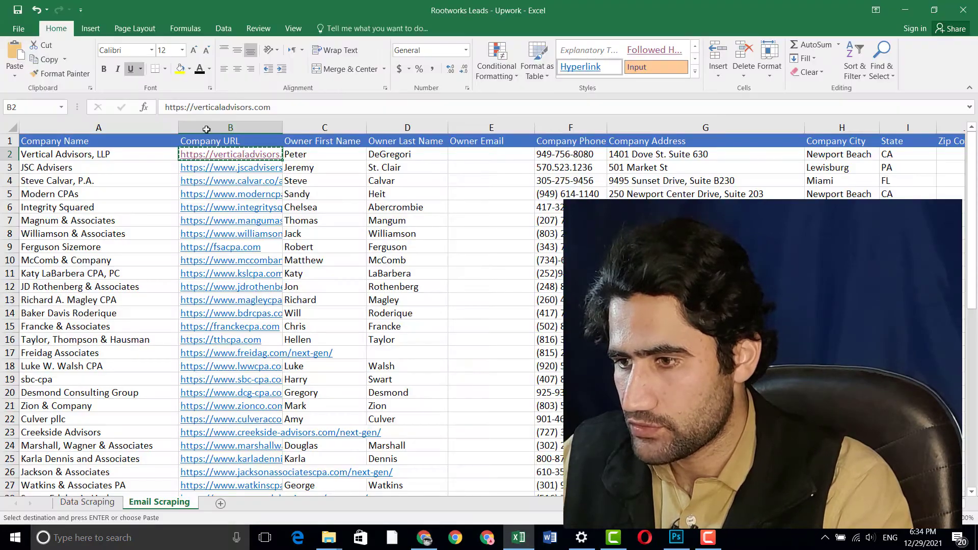
left_click(422, 544)
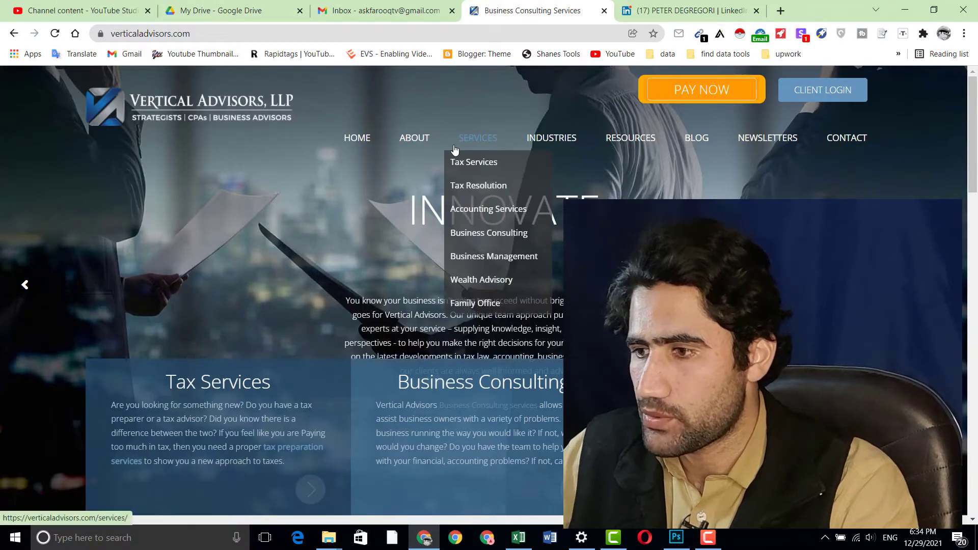
left_click_drag(972, 134, 976, 413)
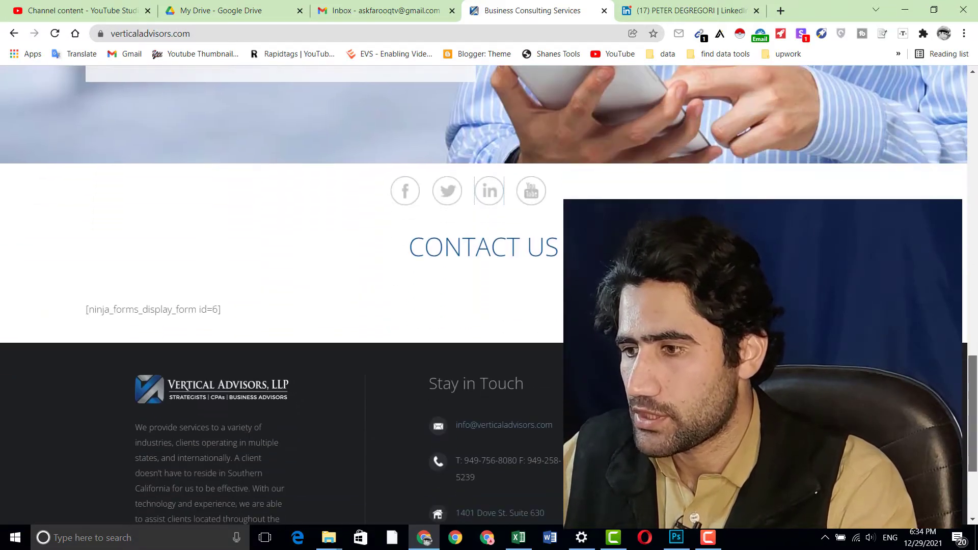
Return to the Vertical Advisors owner's LinkedIn profile, reveal the email with Kendo and copy it
left_click(484, 201)
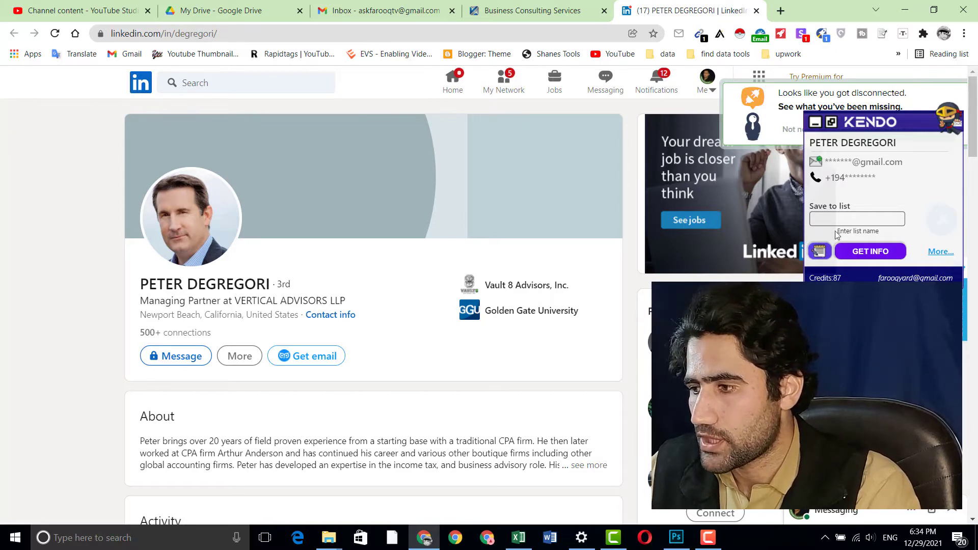
left_click(872, 259)
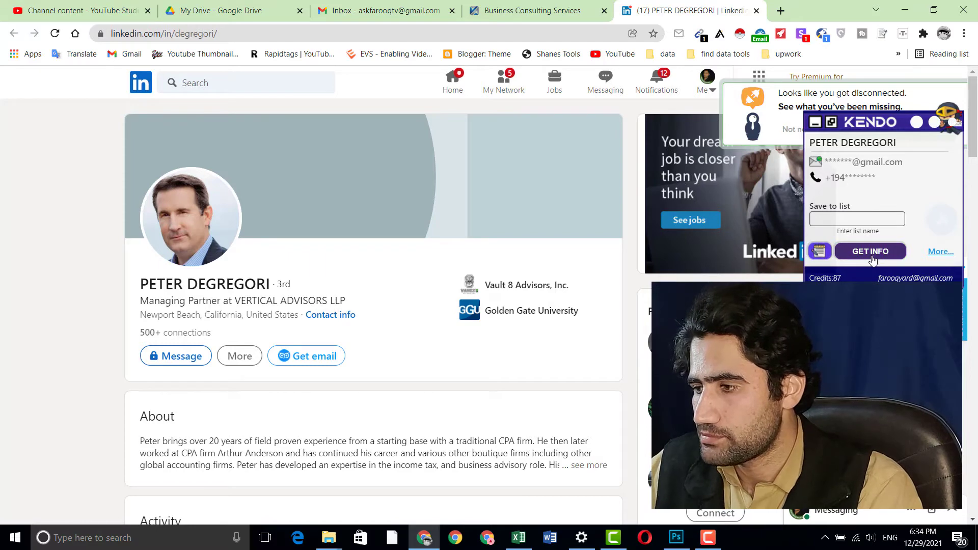
left_click(855, 163)
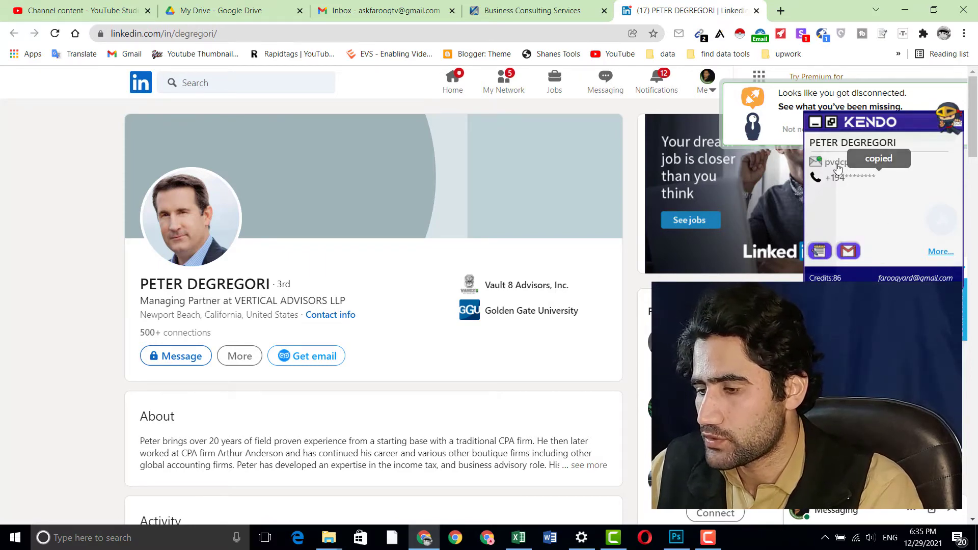
Paste the copied email into the Vertical Advisors, LLP Owner Email cell E2 in the Excel sheet
left_click(519, 538)
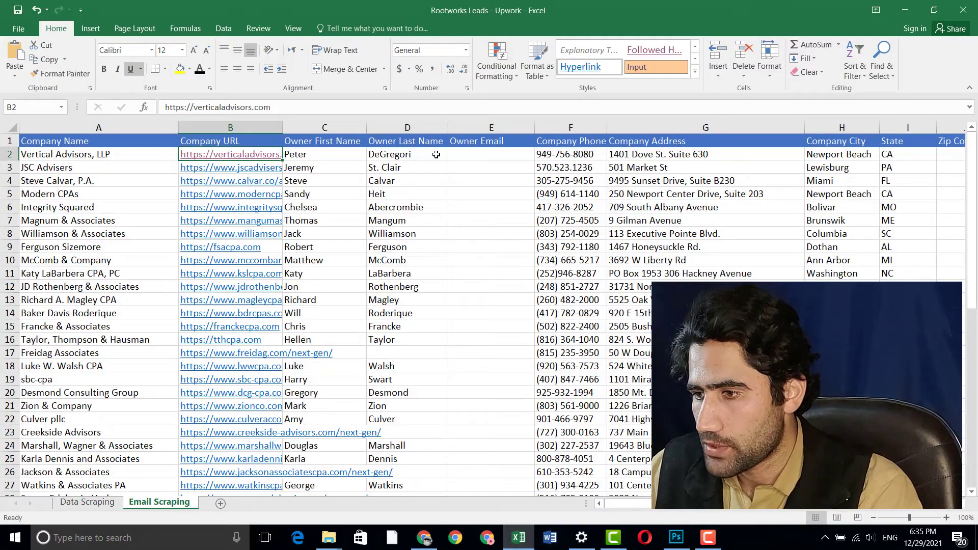
left_click(463, 155)
right_click(463, 155)
key("Escape")
double_click(501, 153)
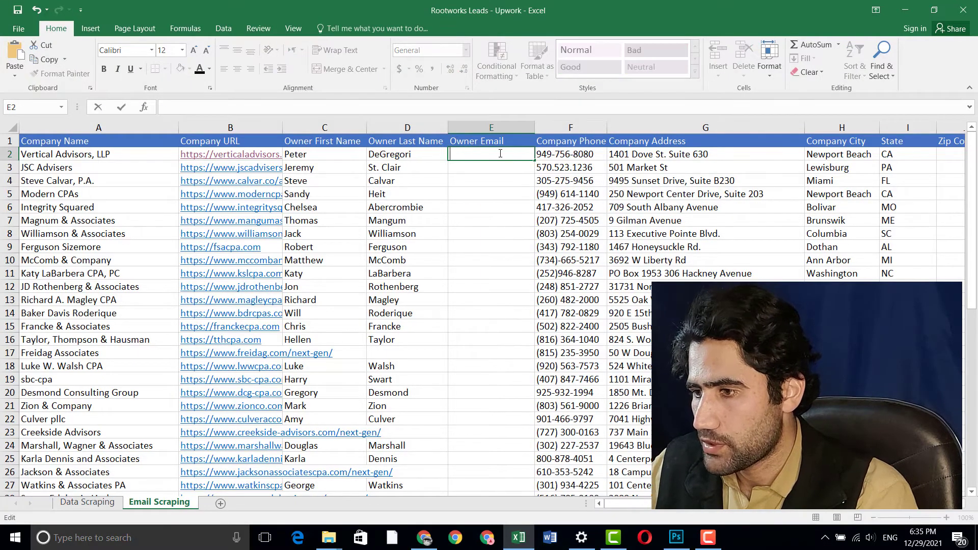
right_click(500, 153)
left_click(522, 210)
left_click(469, 243)
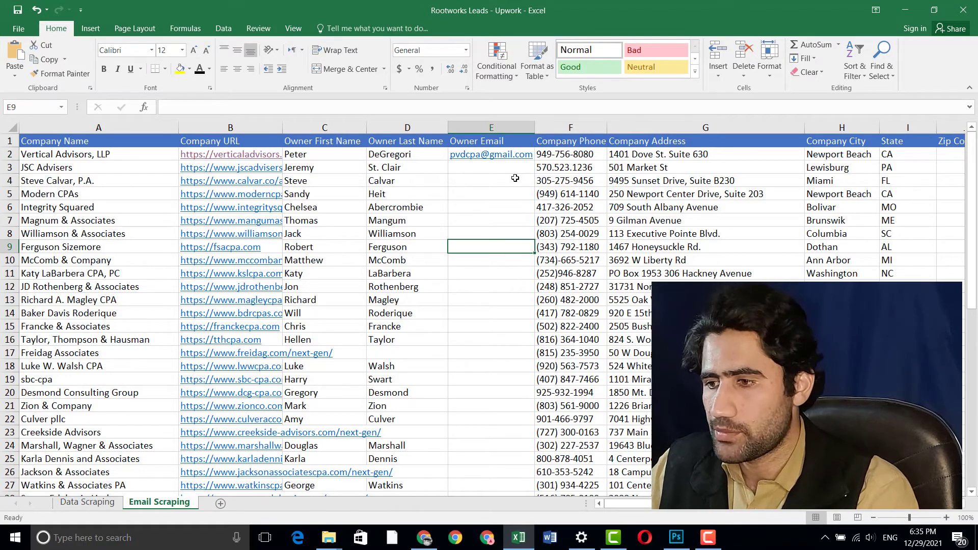
Copy the JSC Advisers company URL from cell B3 and load it in Chrome in place of the Vertical Advisors website
right_click(230, 168)
left_click(253, 190)
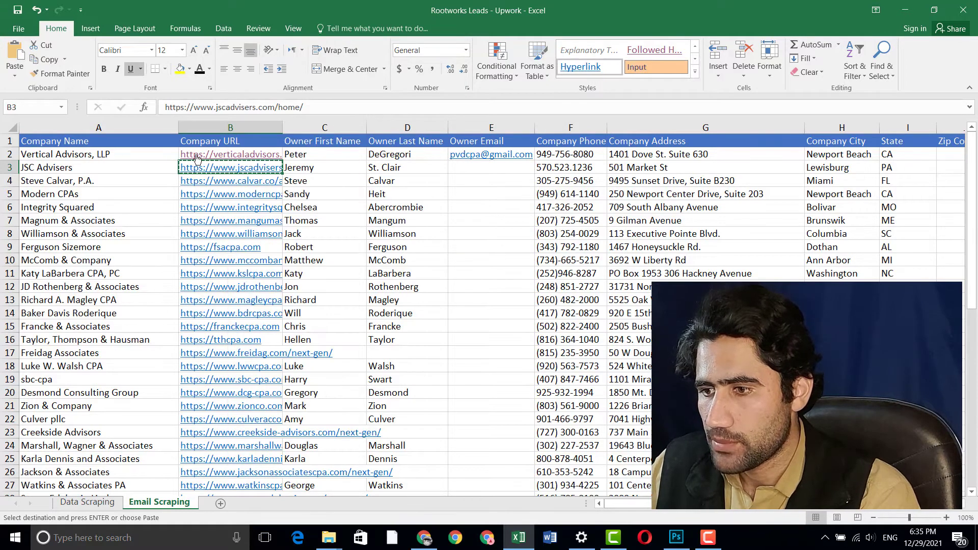
left_click(425, 539)
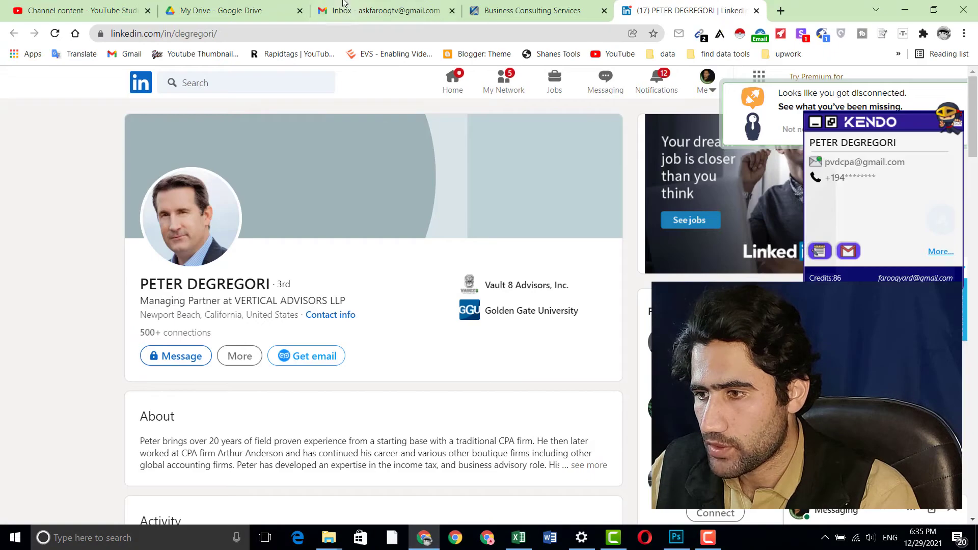
left_click(456, 13)
right_click(343, 36)
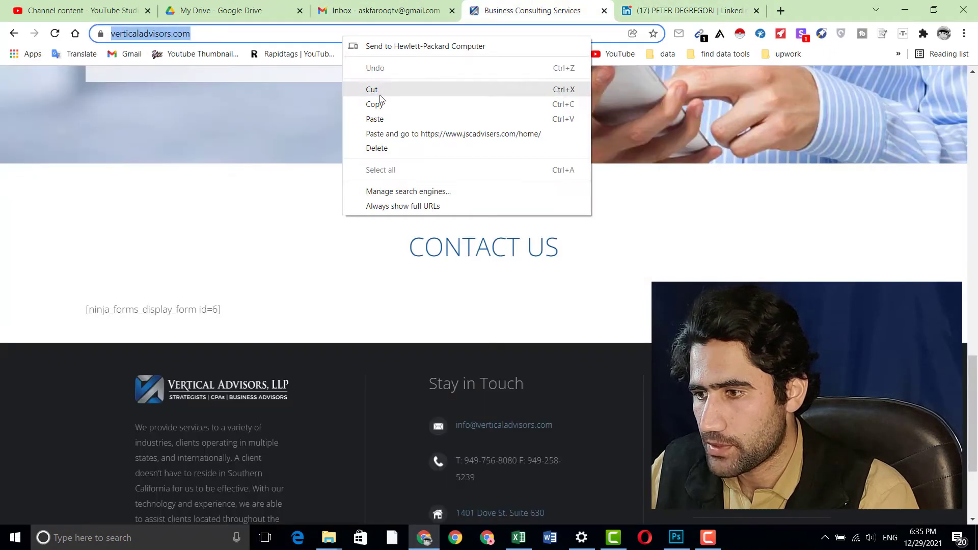
left_click(387, 132)
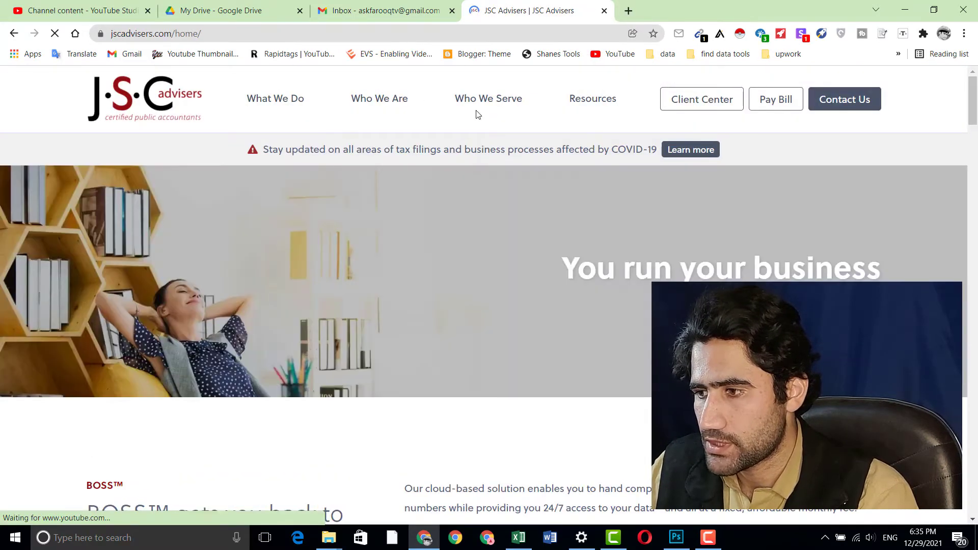
Open the LinkedIn profile linked in the JSC Advisers footer and check its name against the owner listed in the Excel sheet
mouse_move(478, 108)
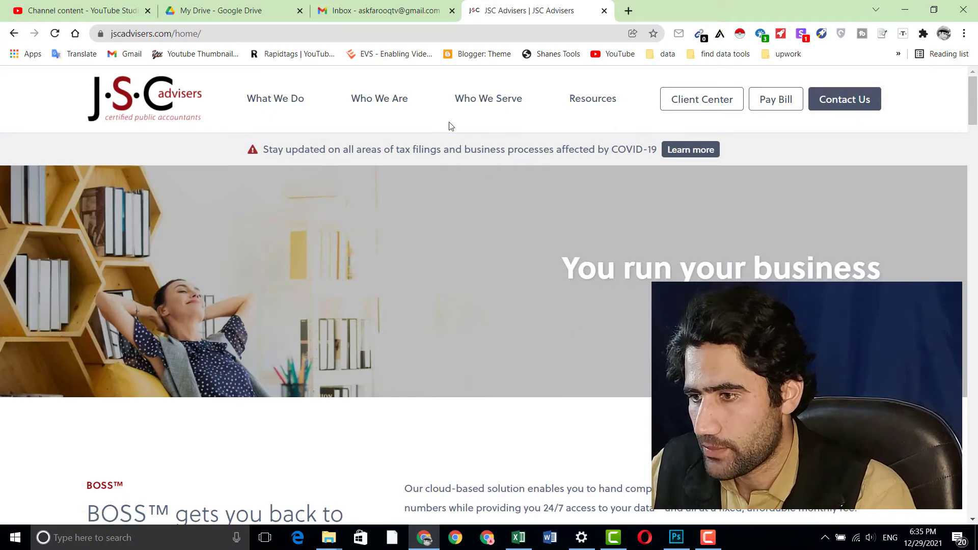
left_click_drag(971, 122, 971, 274)
left_click_drag(972, 362, 976, 499)
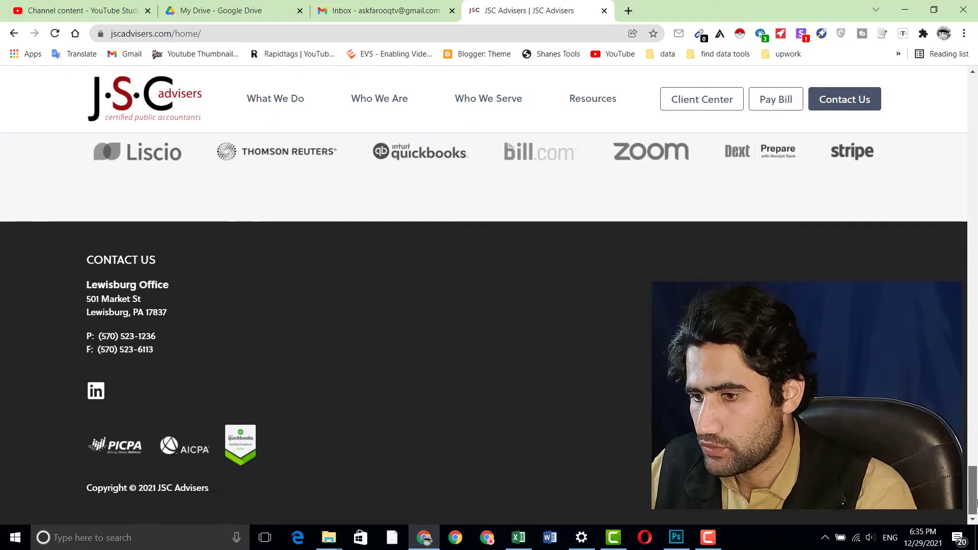
left_click(90, 402)
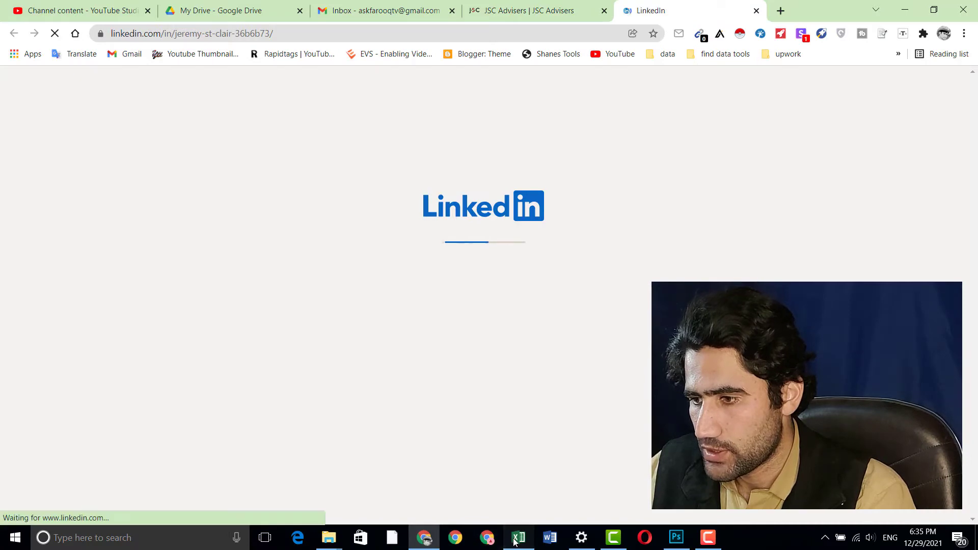
left_click(519, 538)
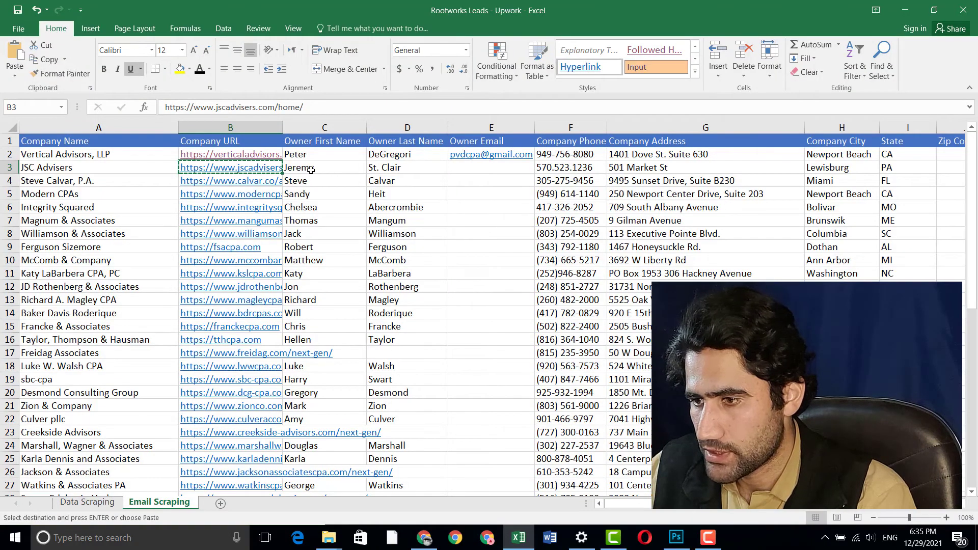
left_click(425, 537)
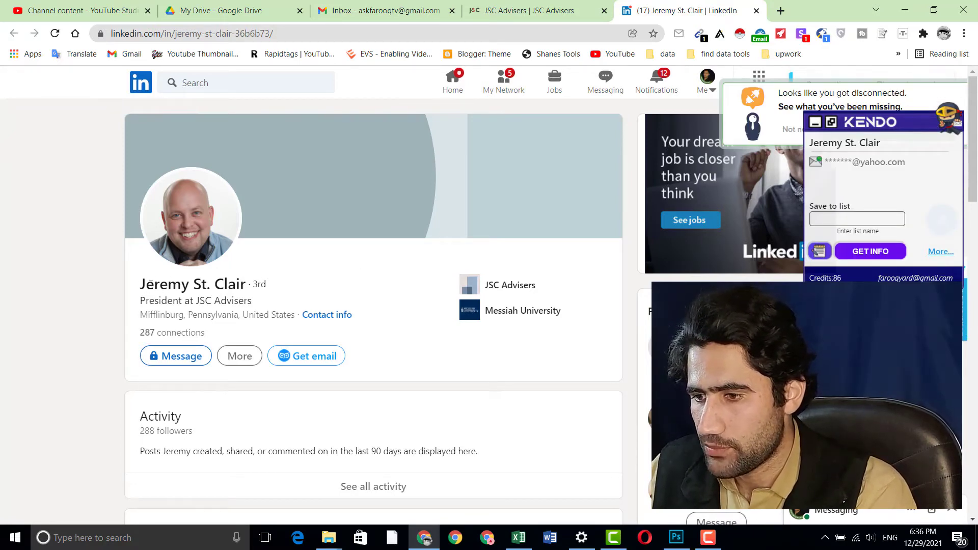
left_click(517, 535)
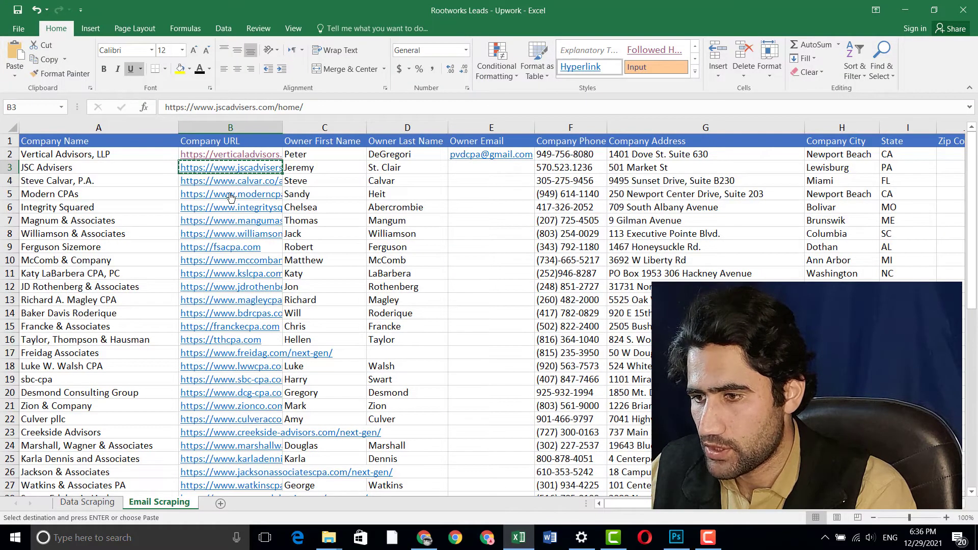
left_click(424, 537)
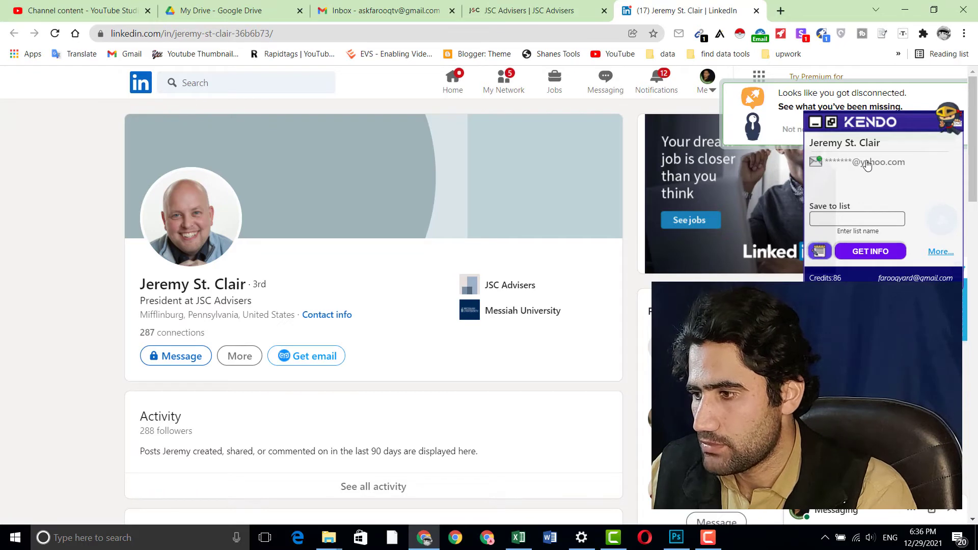
Reveal the JSC Advisers owner's email with Kendo and copy it into Owner Email cell E3 of the Excel sheet
left_click(859, 251)
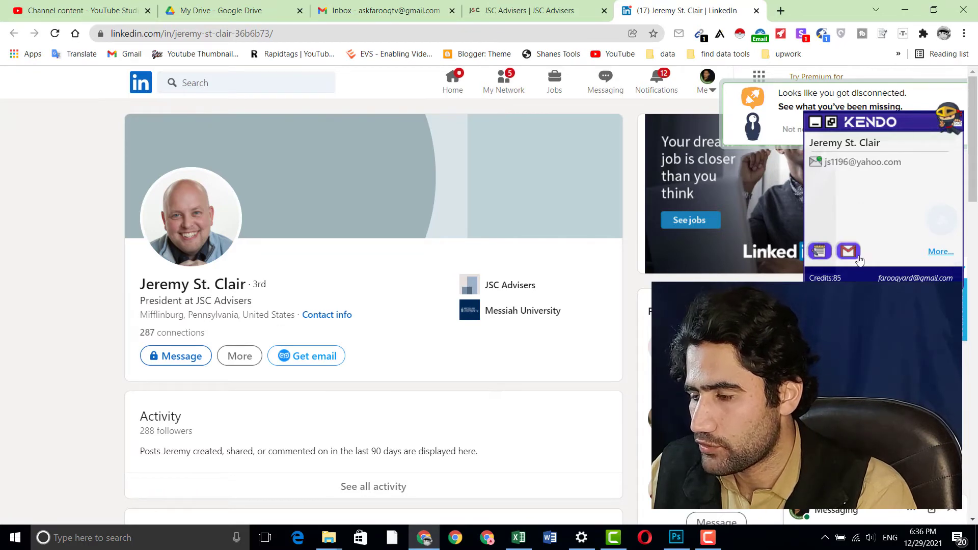
left_click(856, 167)
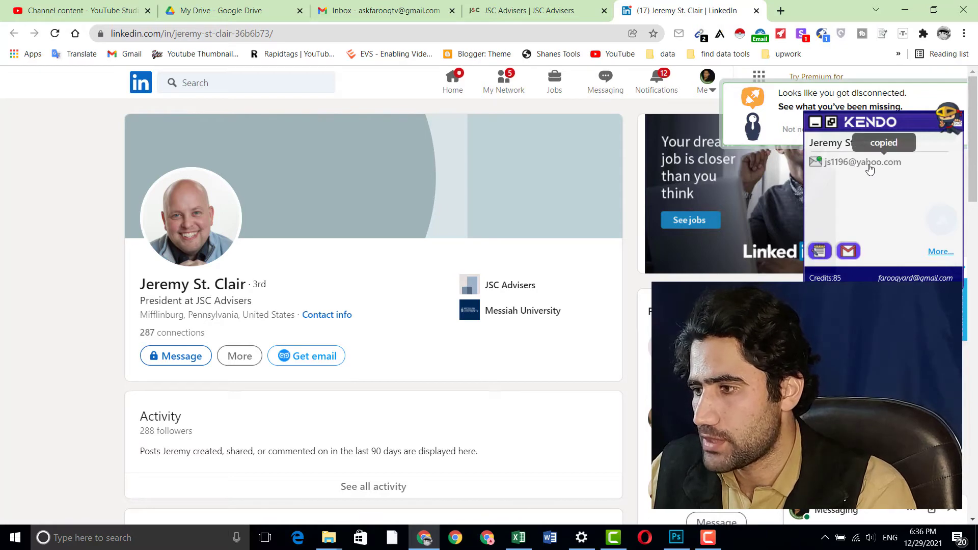
left_click(518, 537)
left_click(456, 168)
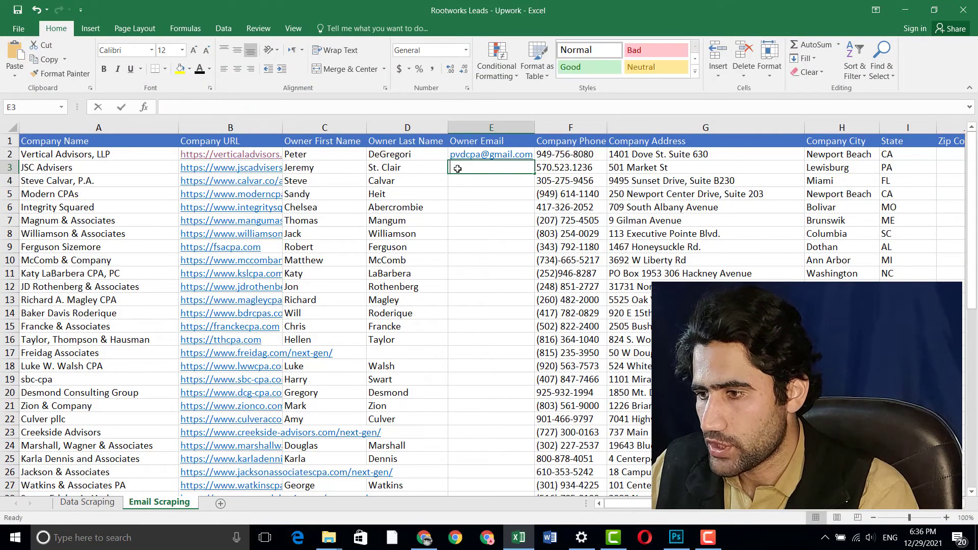
right_click(456, 169)
left_click(481, 222)
left_click(478, 240)
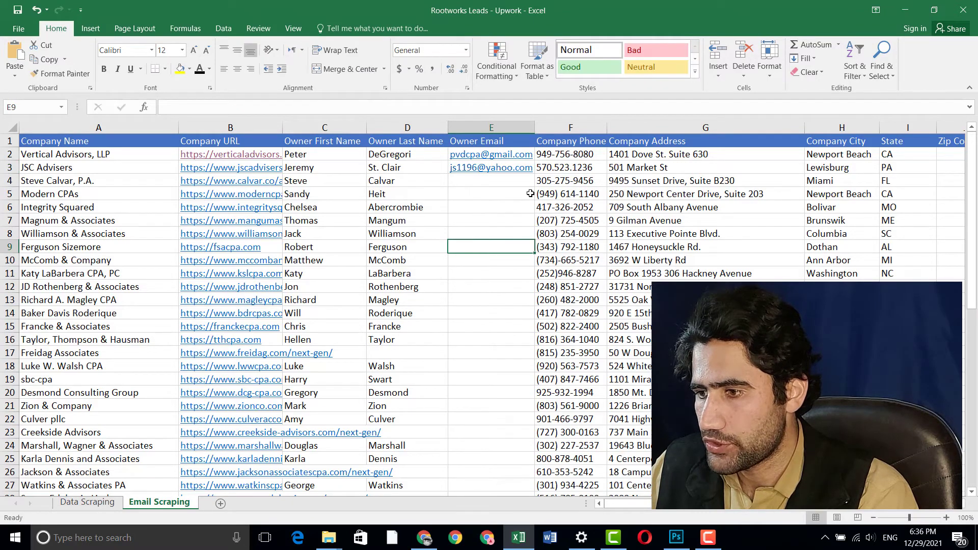
Copy the company URL from cell B4 and load it in Chrome in place of the JSC Advisers owner's LinkedIn profile
right_click(226, 184)
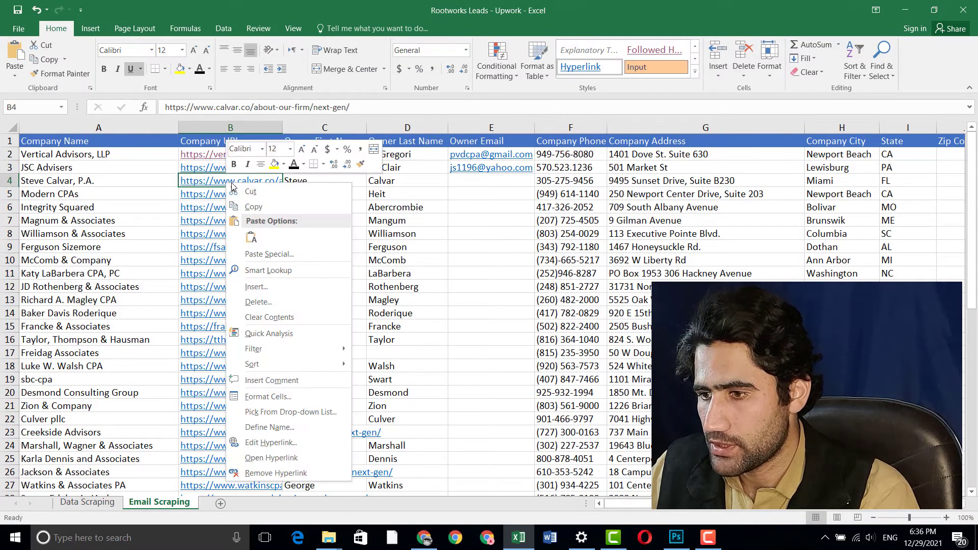
left_click(250, 207)
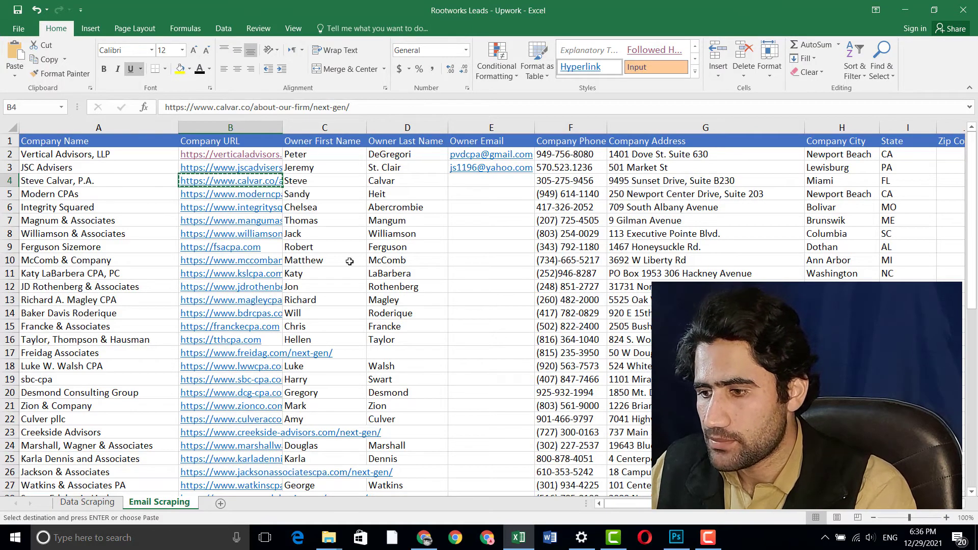
left_click(425, 538)
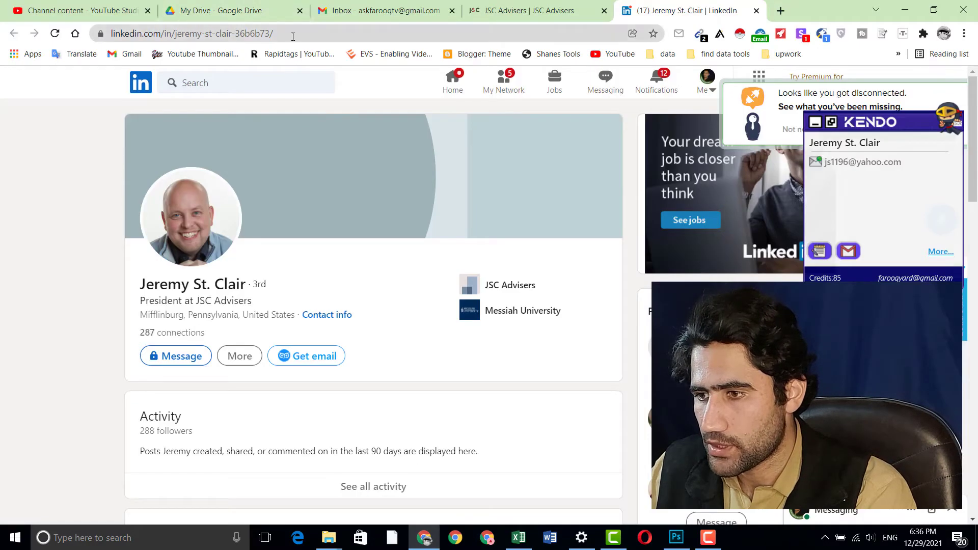
left_click(236, 33)
right_click(296, 33)
left_click(338, 131)
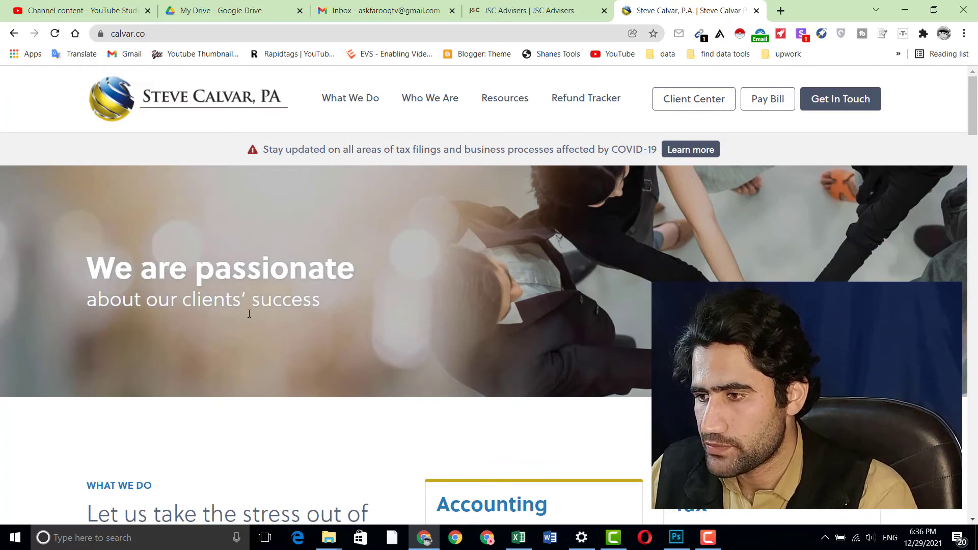
Open the LinkedIn profile linked in the website footer and check its name against the owner in row 4 of the Excel sheet
left_click_drag(974, 125, 974, 511)
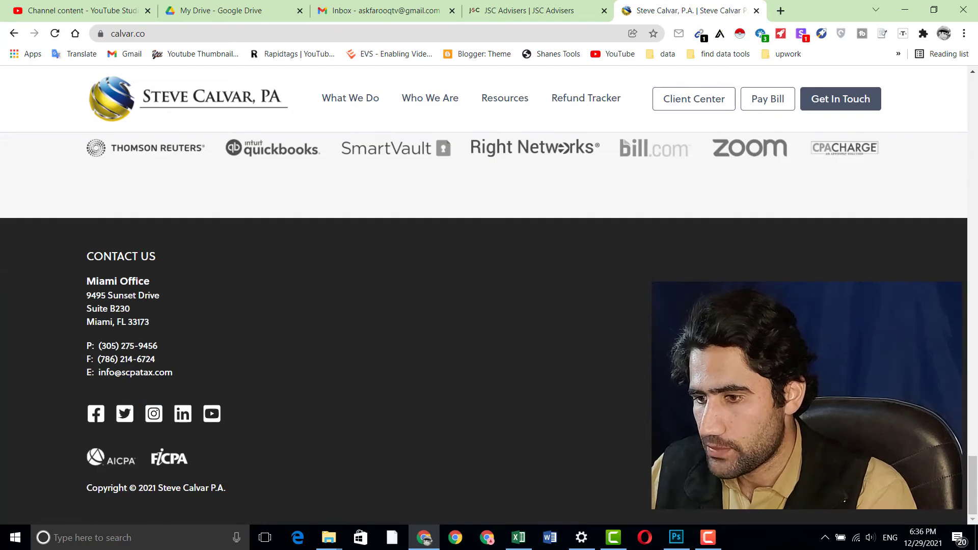
left_click(186, 418)
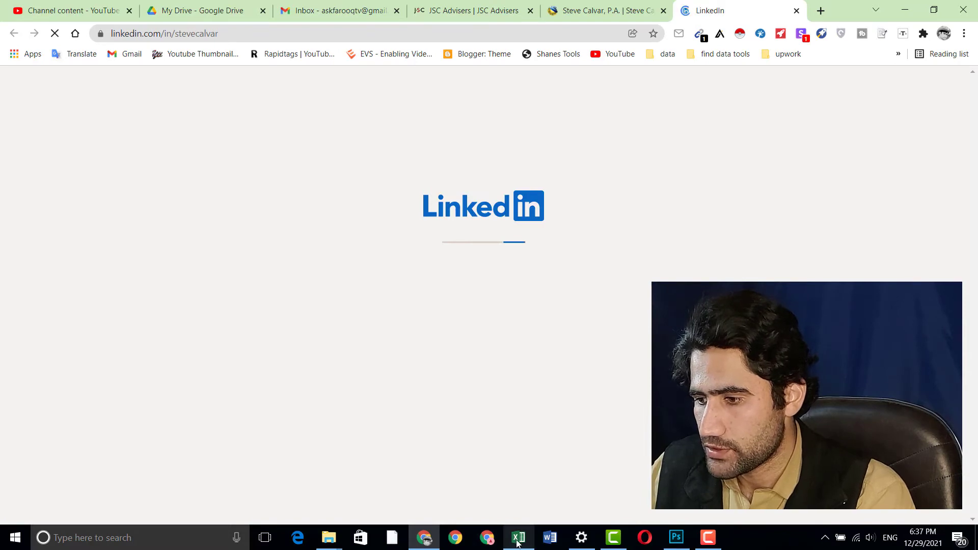
left_click(518, 537)
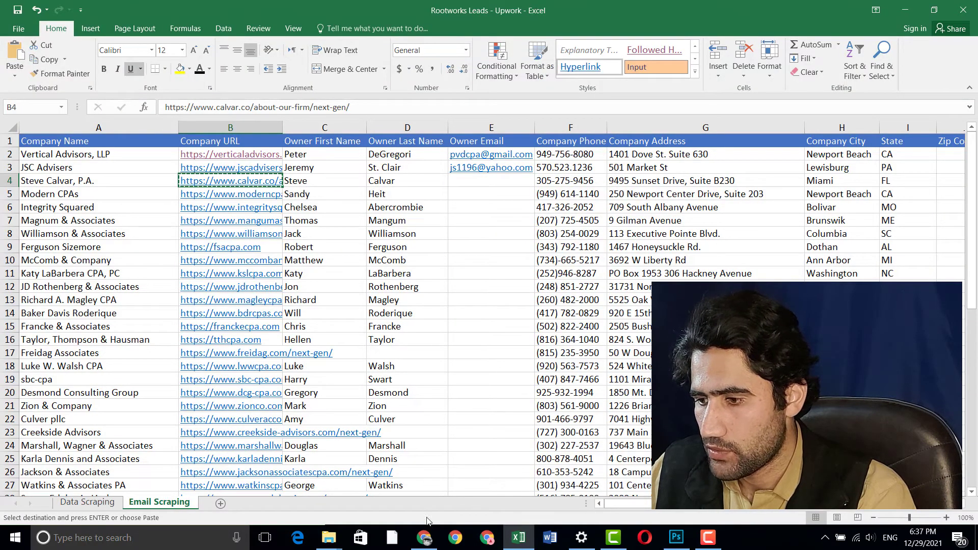
left_click(425, 537)
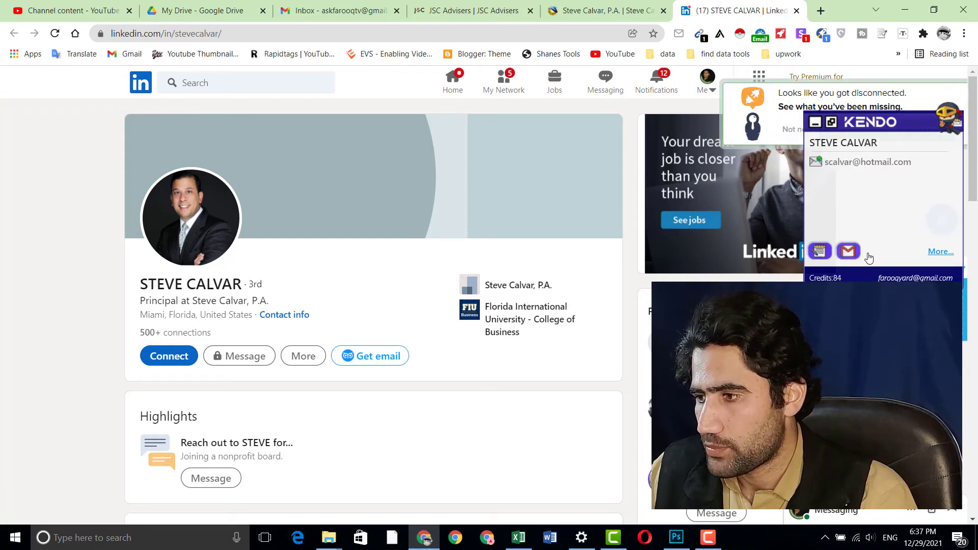
Copy the owner's email from Kendo on the LinkedIn profile and paste it into Owner Email cell E4 of the Excel sheet
left_click(864, 164)
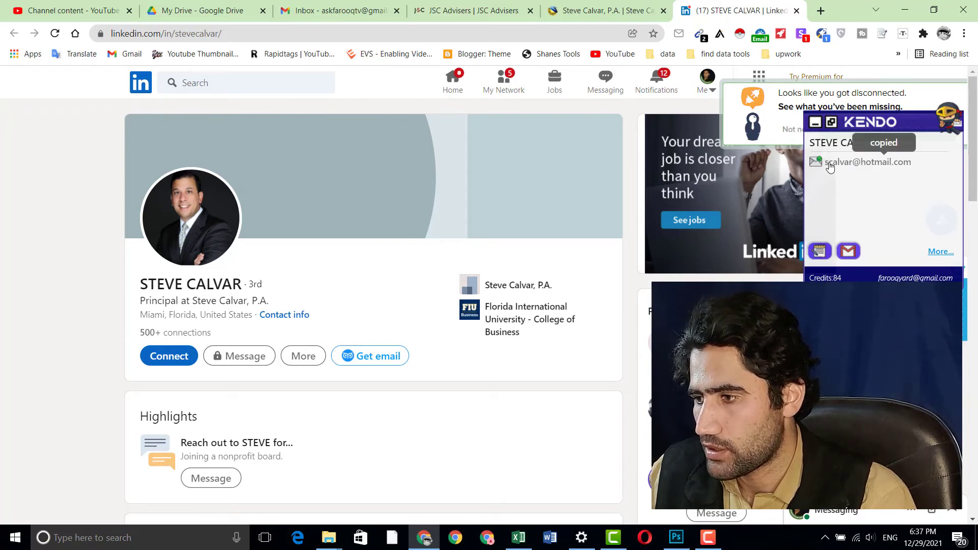
left_click(525, 537)
left_click(469, 186)
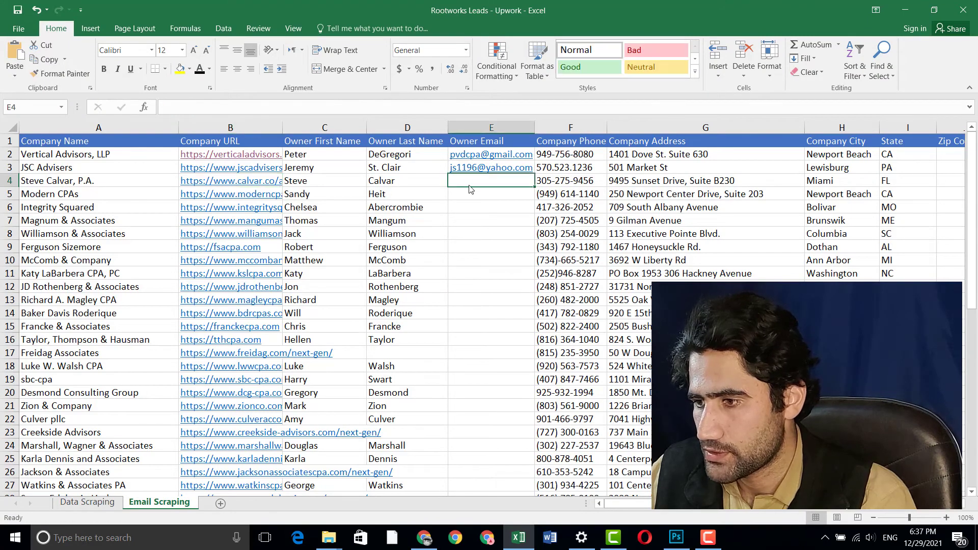
right_click(469, 181)
left_click(483, 225)
left_click(470, 275)
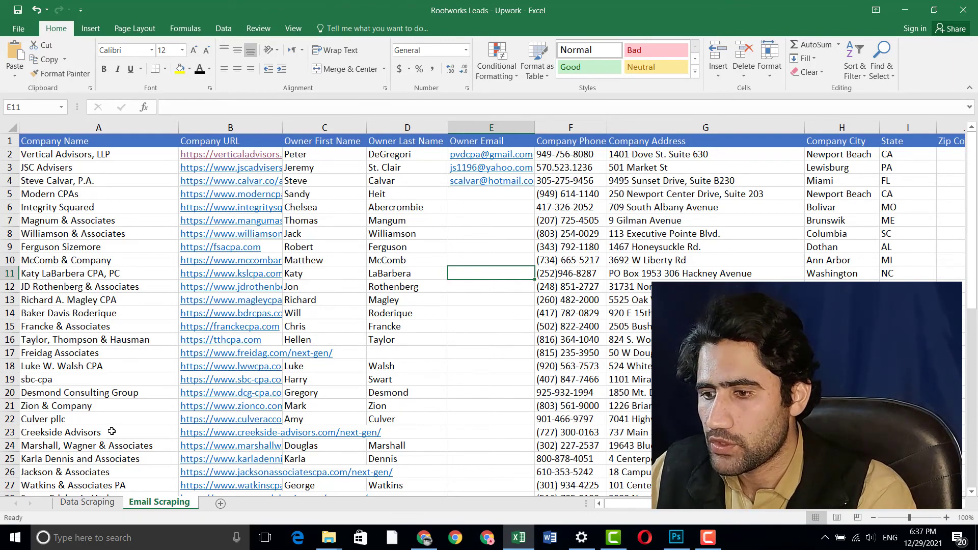
Review the Data Scraping and Email Scraping sheets along with the open LinkedIn profile, ending on the Data Scraping sheet
left_click(83, 503)
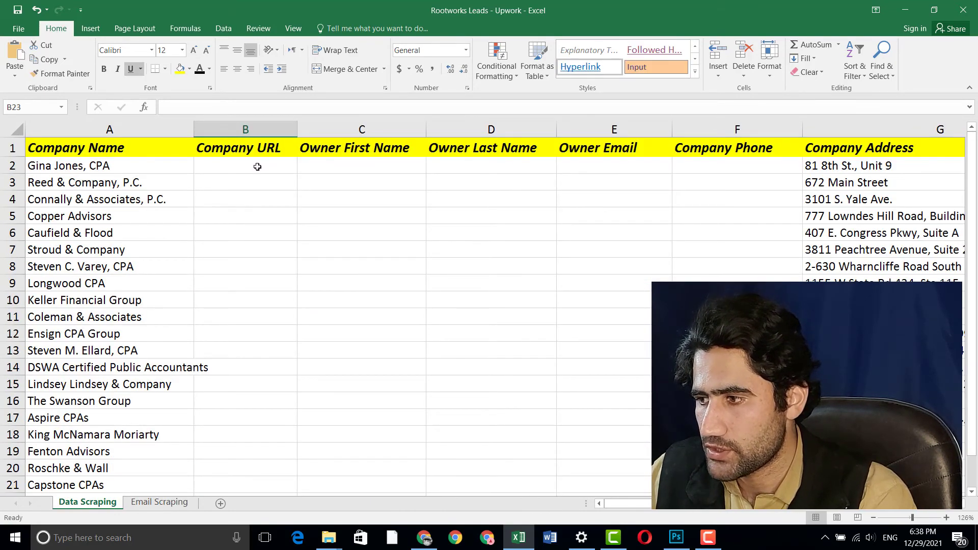
left_click(159, 501)
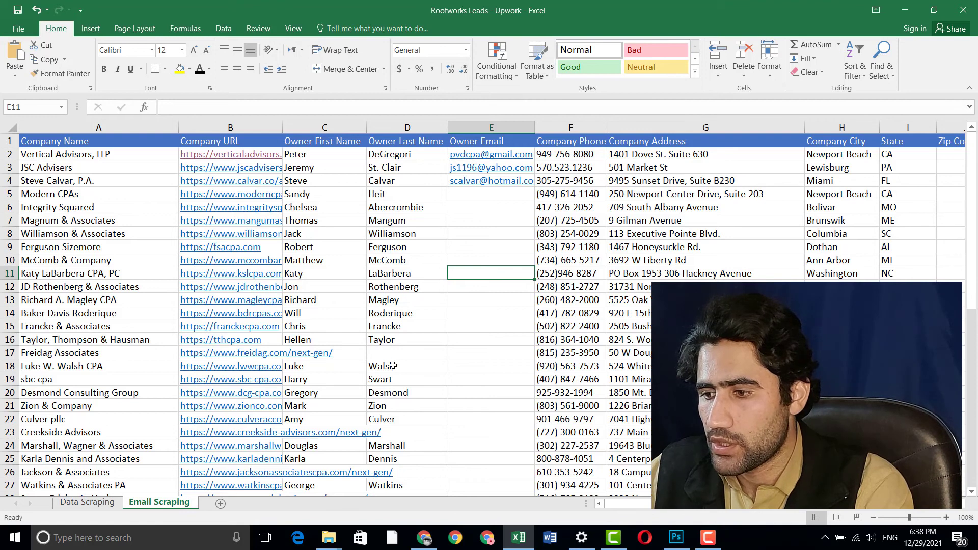
left_click(426, 543)
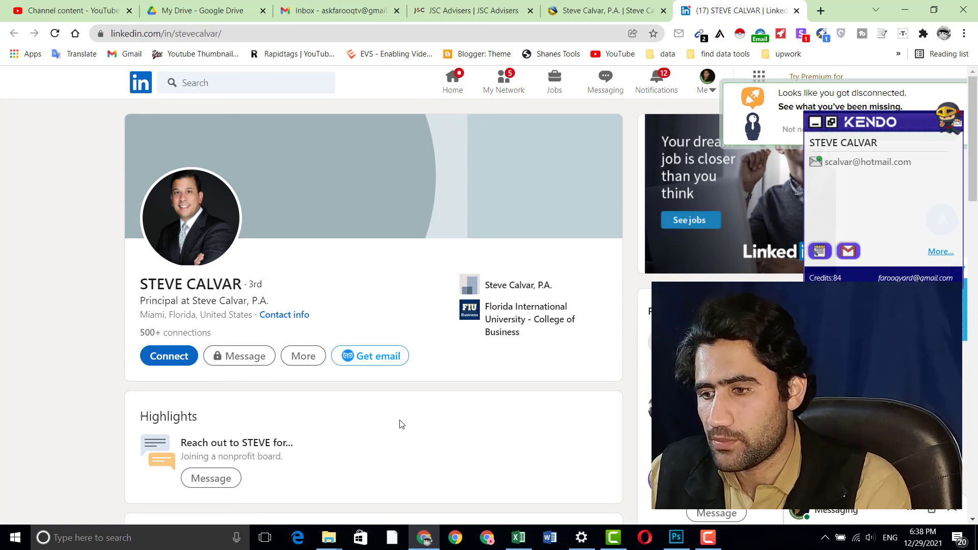
left_click(519, 537)
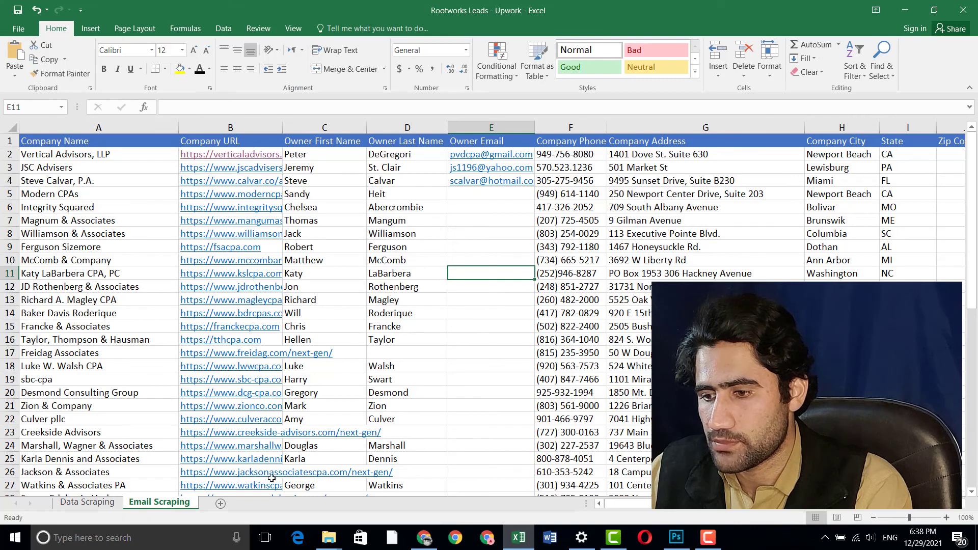
left_click(74, 505)
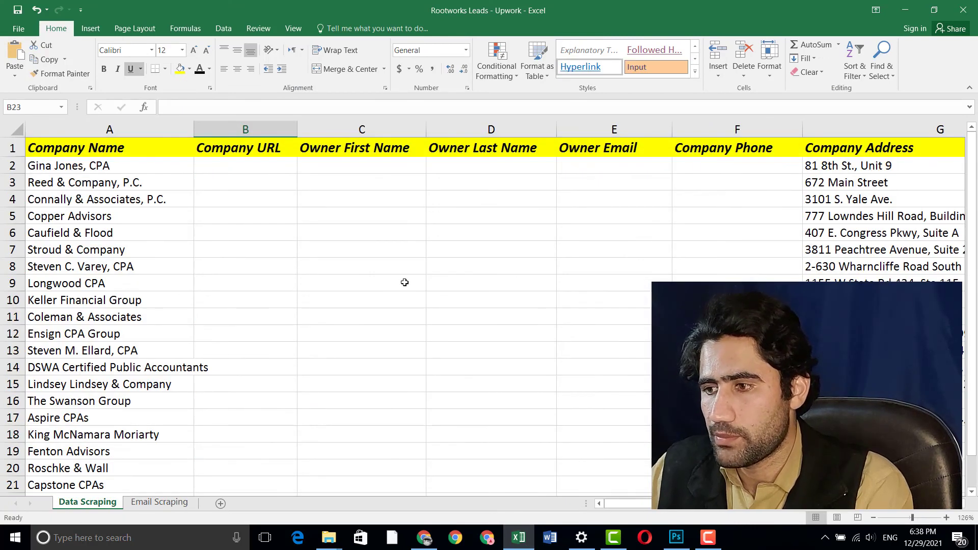